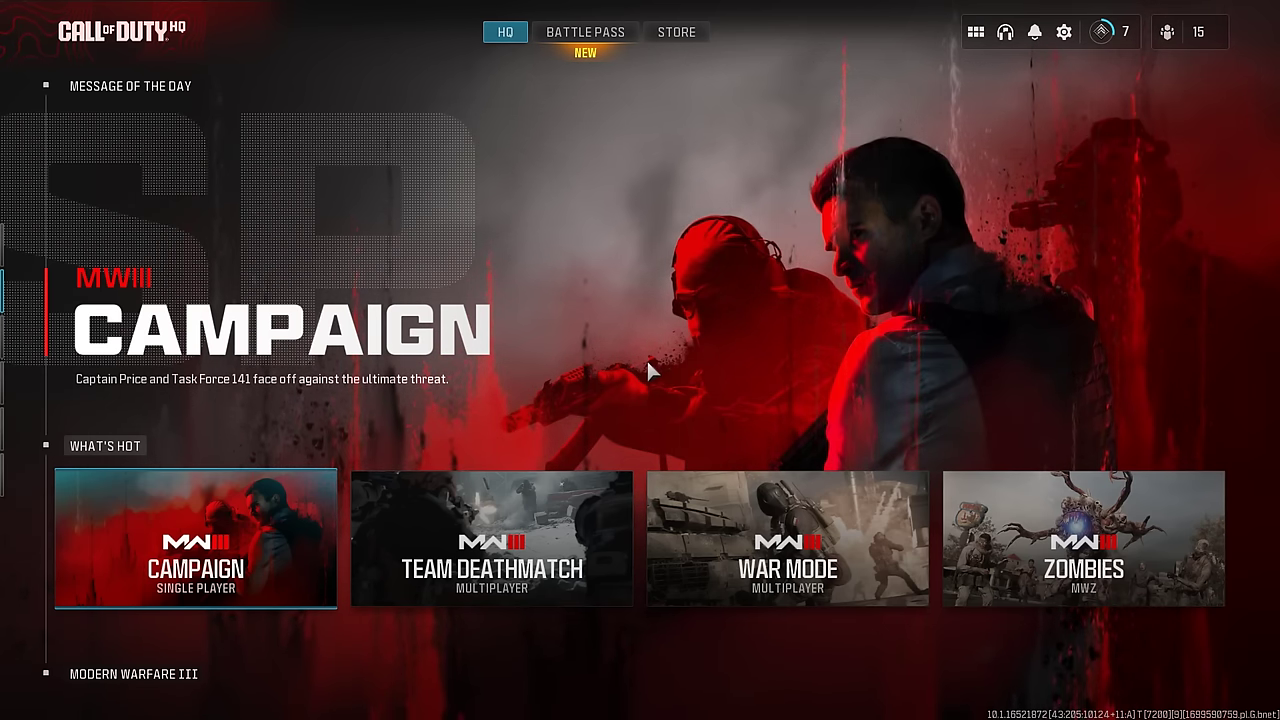
# Leave the game for the desktop and open options.4.cod23 from the Call of Duty players folder in Documents using File Explorer
pyautogui.press('Escape')
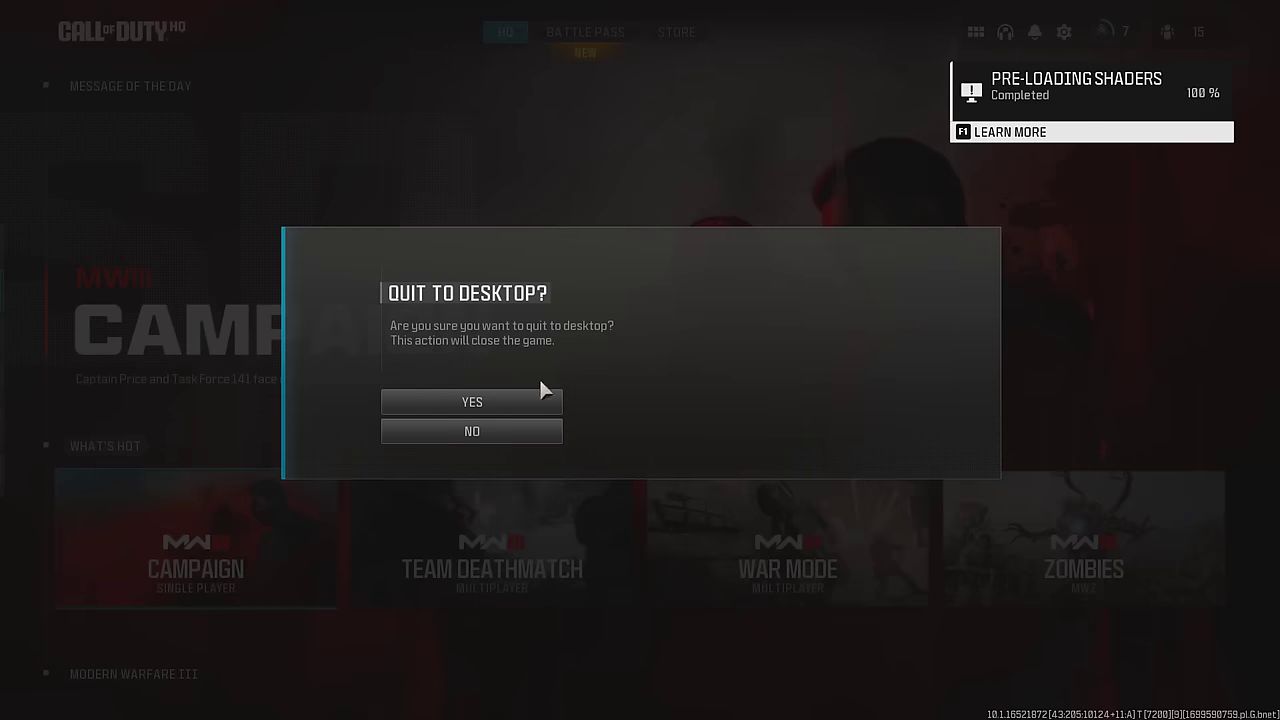
pyautogui.press('Escape')
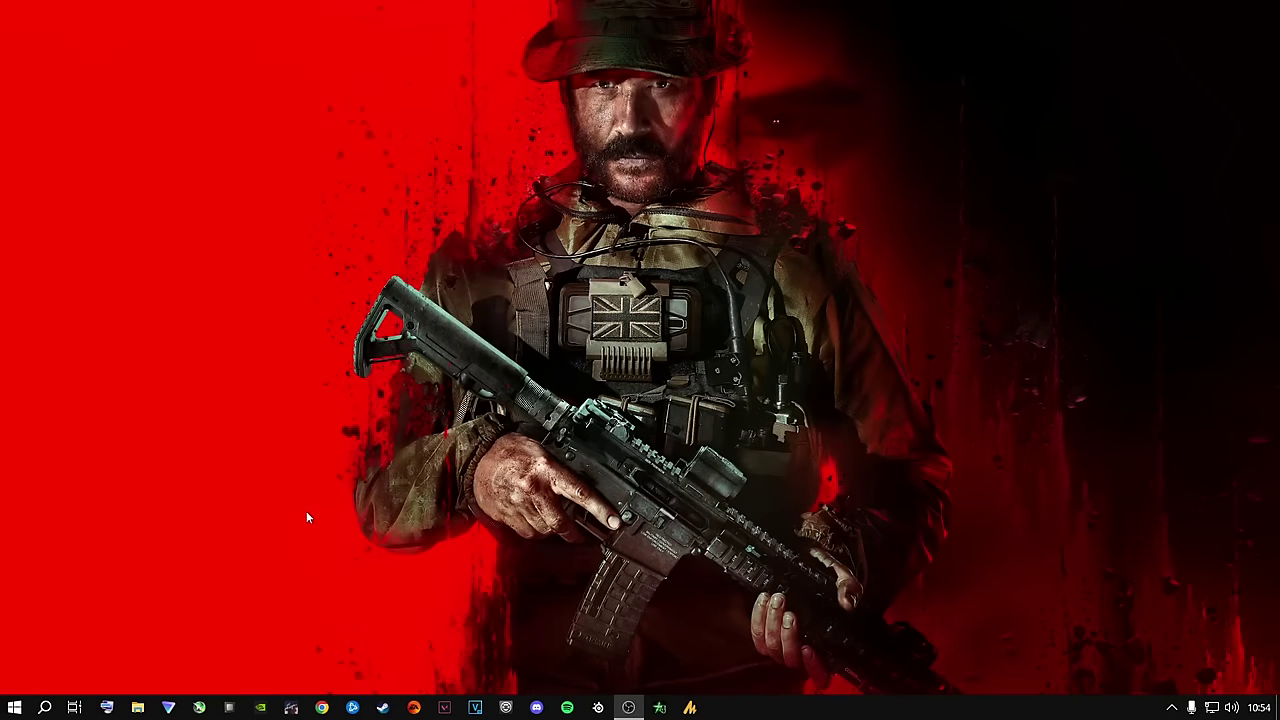
pyautogui.click(137, 707)
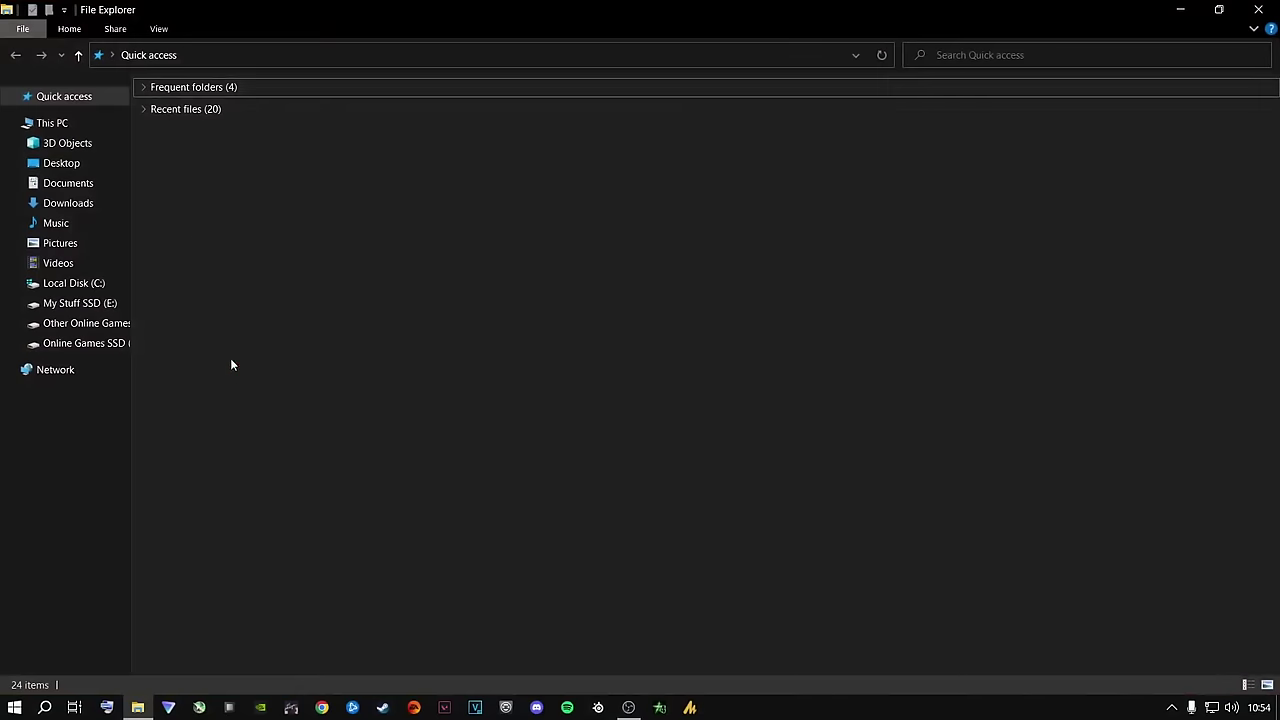
pyautogui.click(70, 184)
pyautogui.click(196, 148)
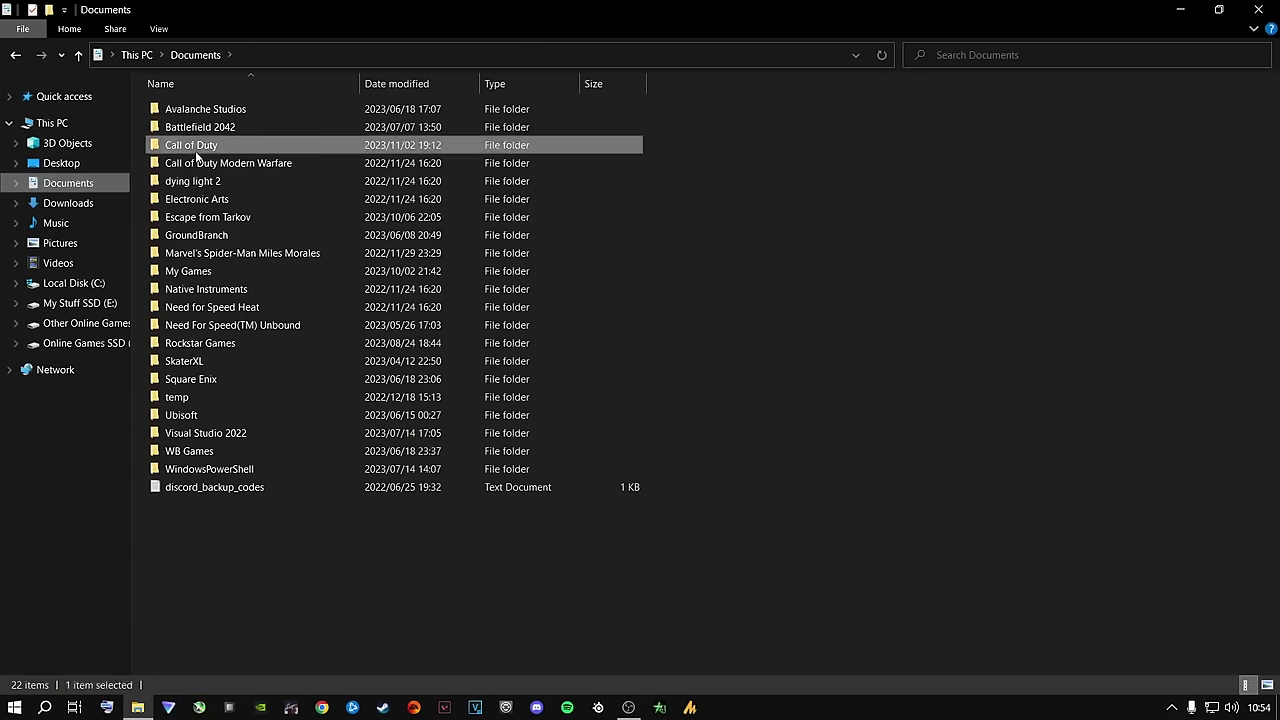
pyautogui.doubleClick(197, 148)
pyautogui.doubleClick(178, 110)
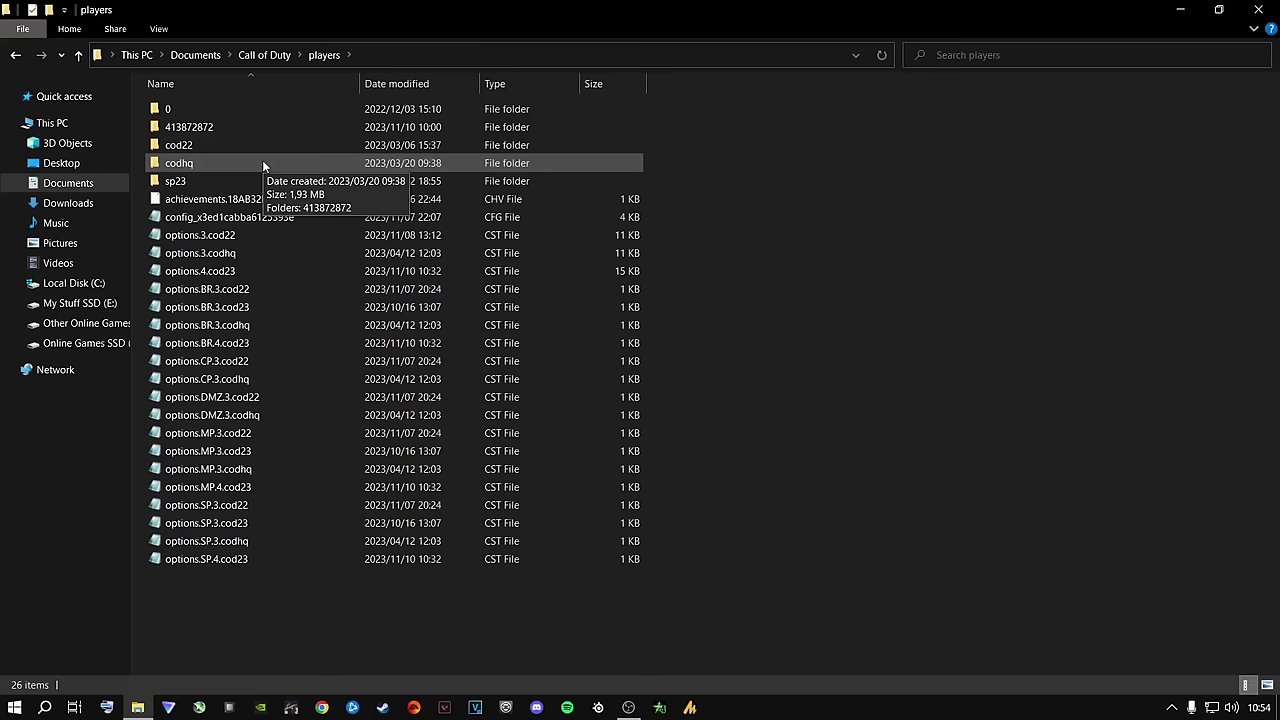
pyautogui.doubleClick(207, 272)
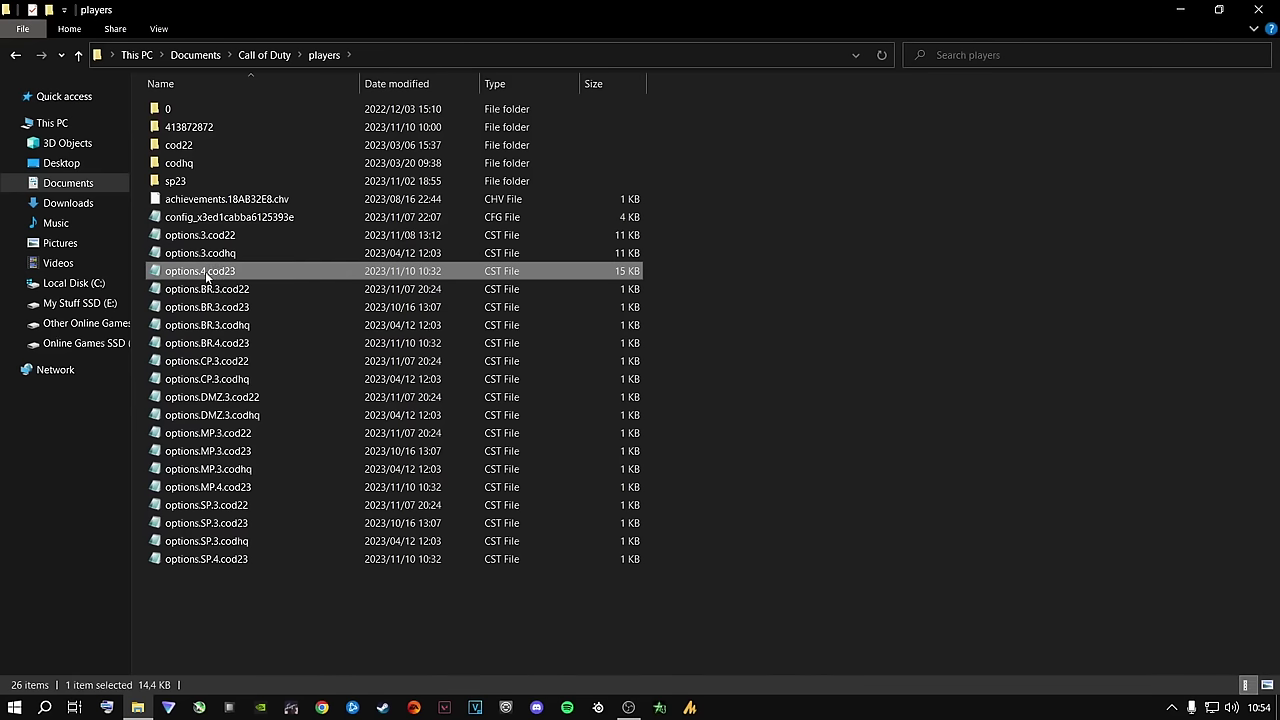
pyautogui.click(745, 201)
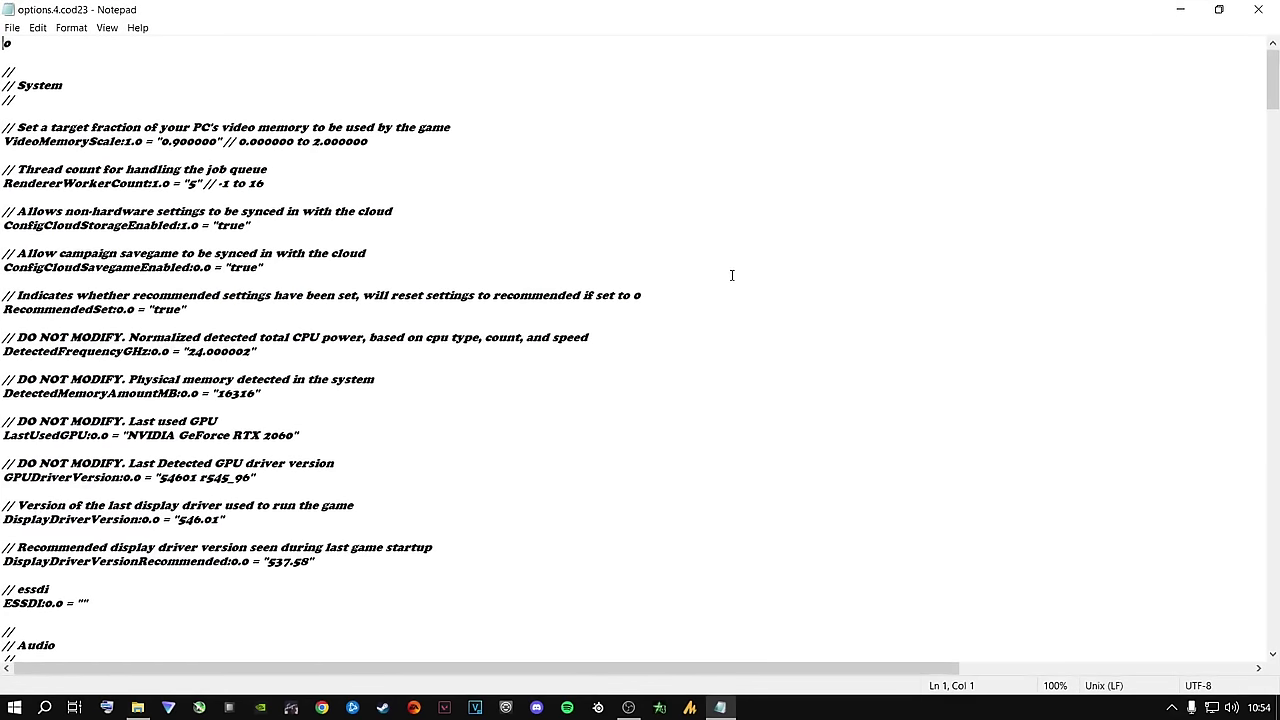
# Set RendererWorkerCount to "8" in the System section of the options file
pyautogui.moveTo(226, 520); pyautogui.dragTo(4, 506)
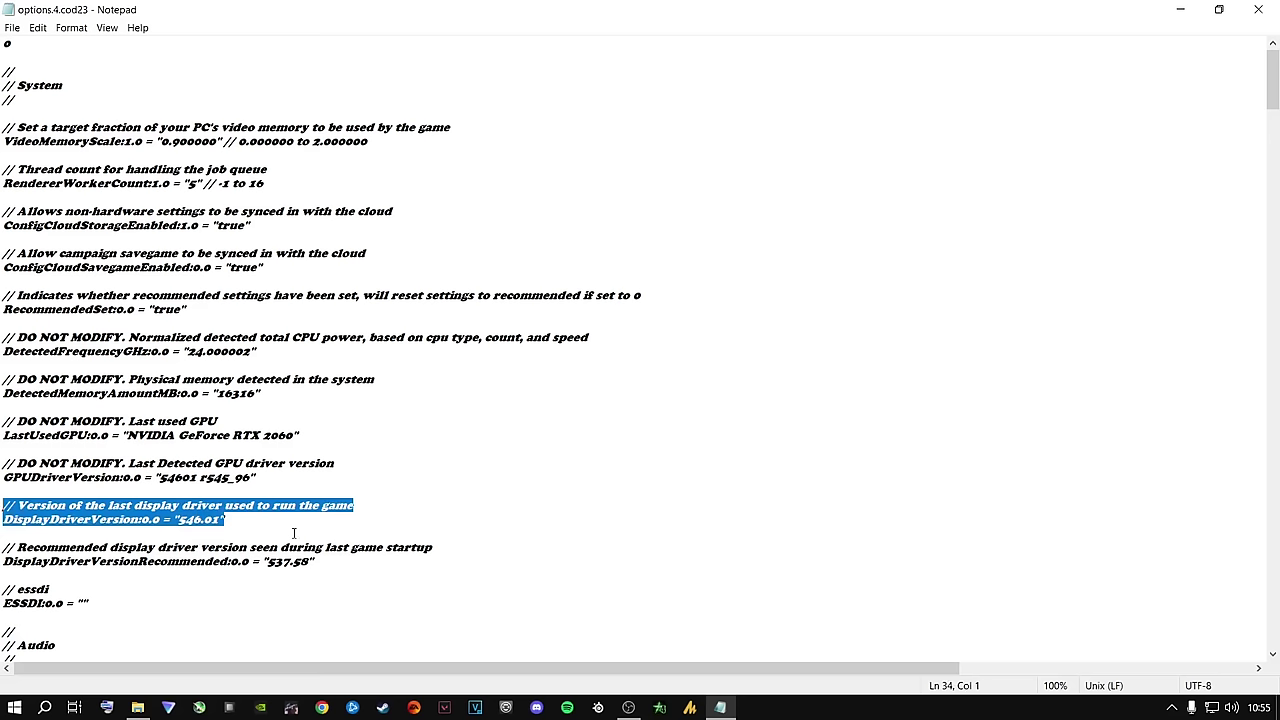
pyautogui.click(374, 490)
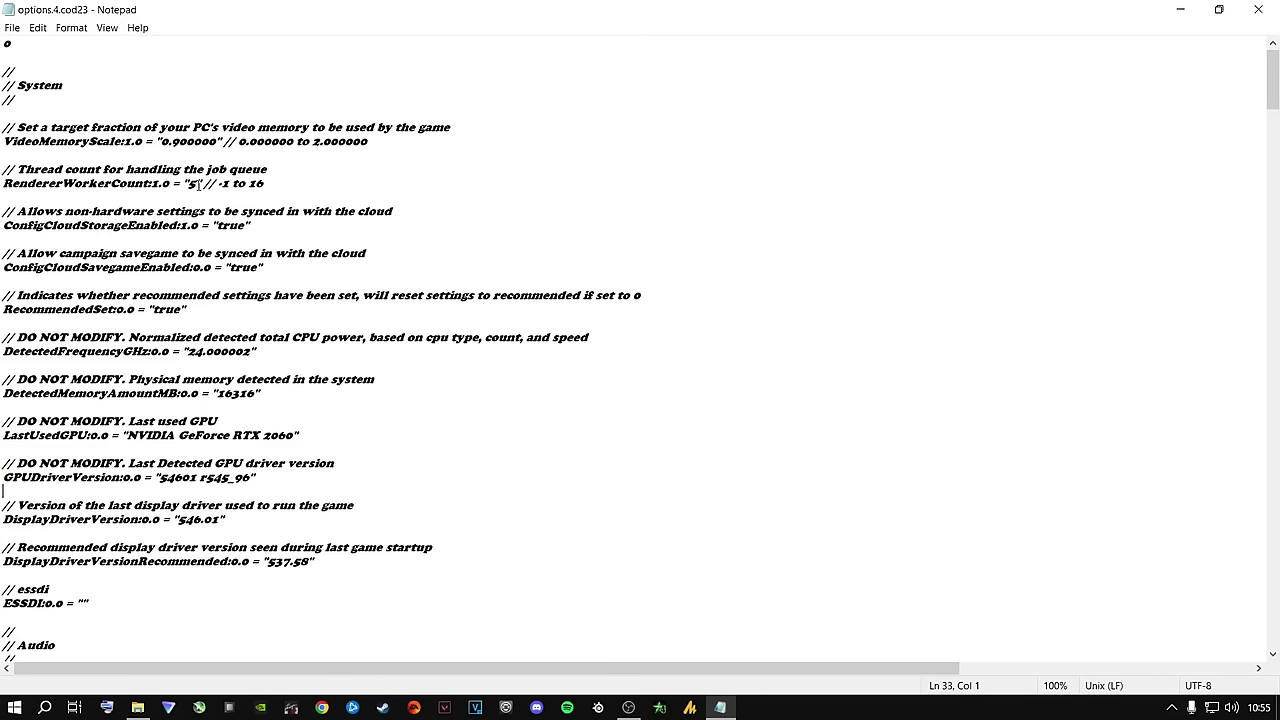
pyautogui.moveTo(281, 185); pyautogui.dragTo(4, 170)
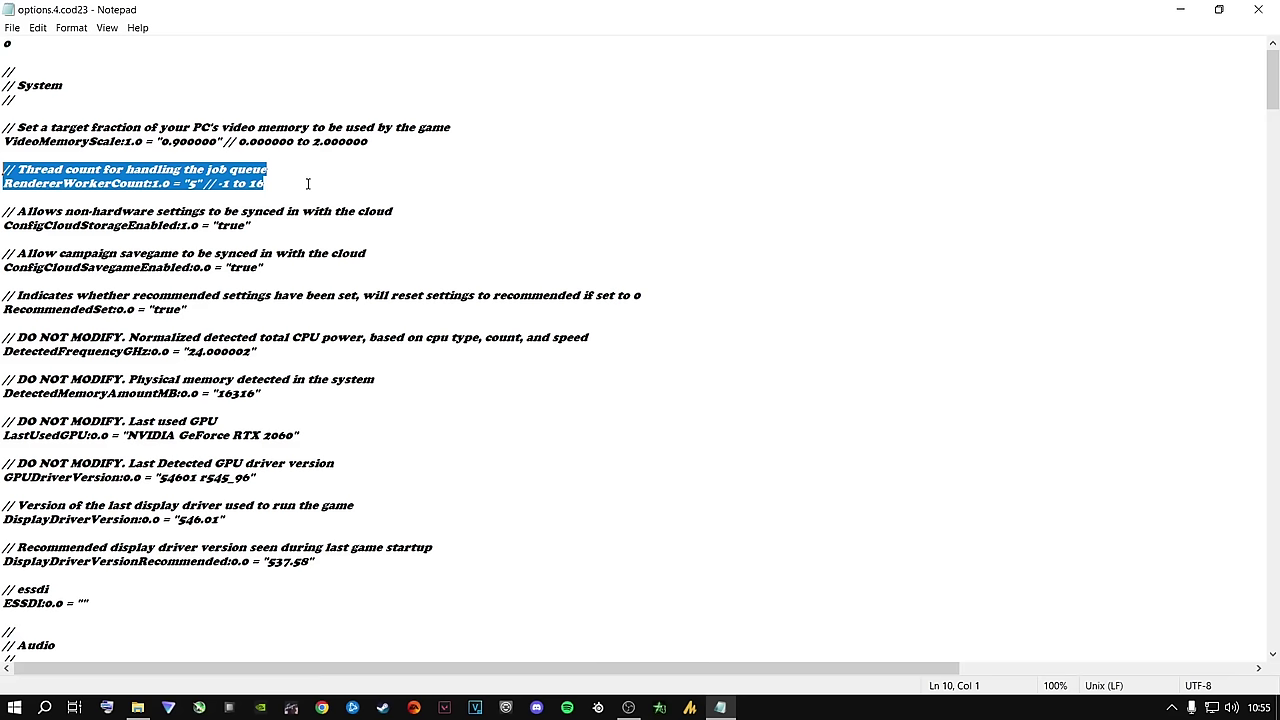
pyautogui.click(308, 183)
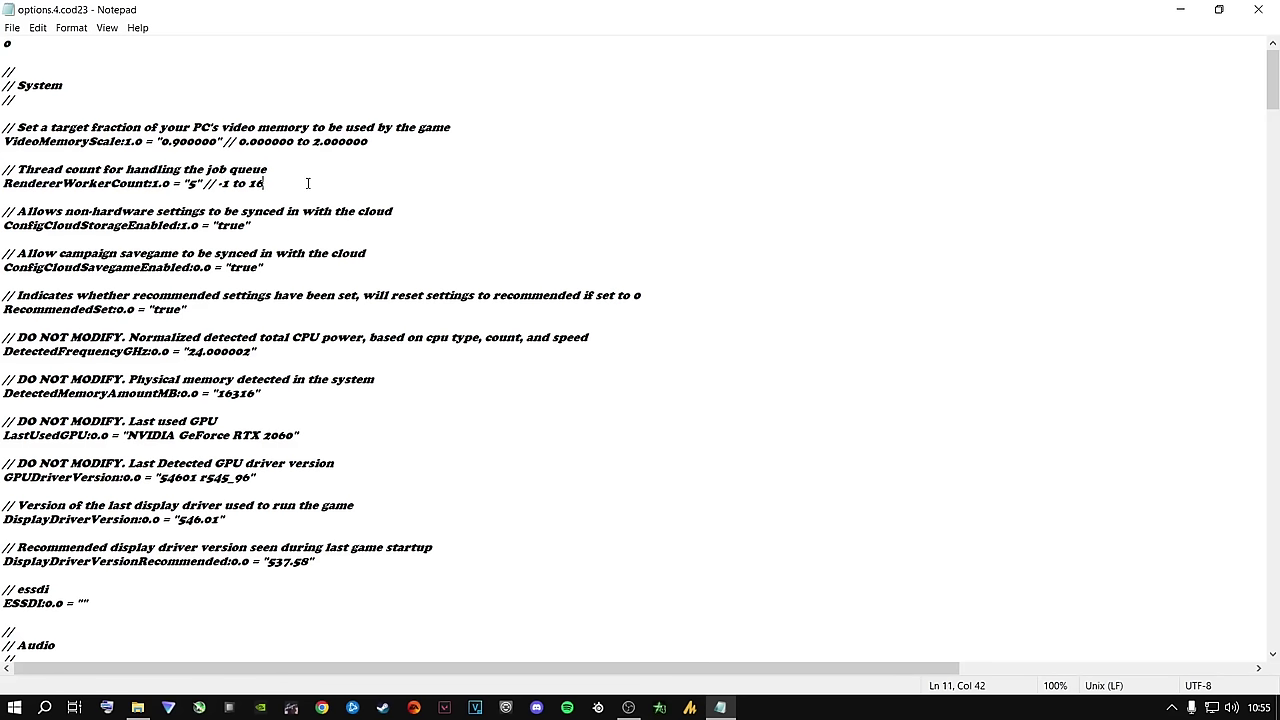
pyautogui.click(193, 184)
pyautogui.press('BackSpace')
pyautogui.write('5')
pyautogui.press('BackSpace')
pyautogui.write('2')
# Save the edited options file, then close it and the players folder window
pyautogui.moveTo(240, 514); pyautogui.dragTo(3, 505)
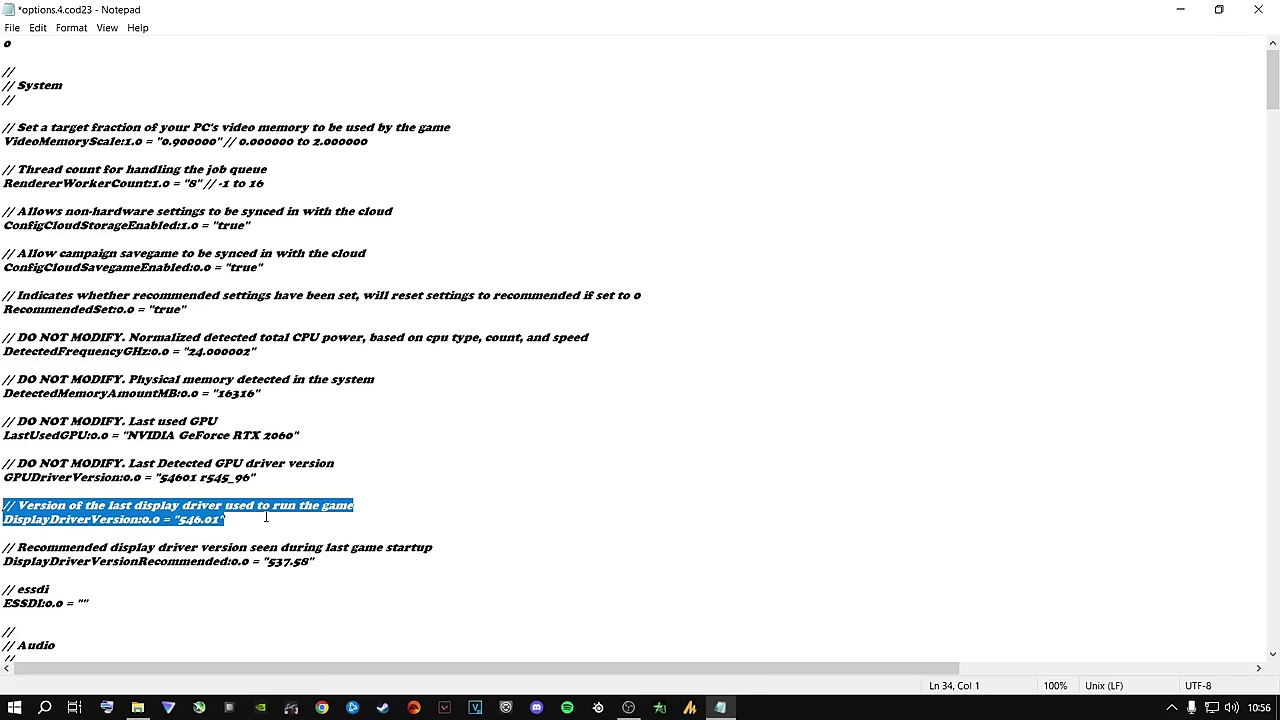
pyautogui.click(266, 517)
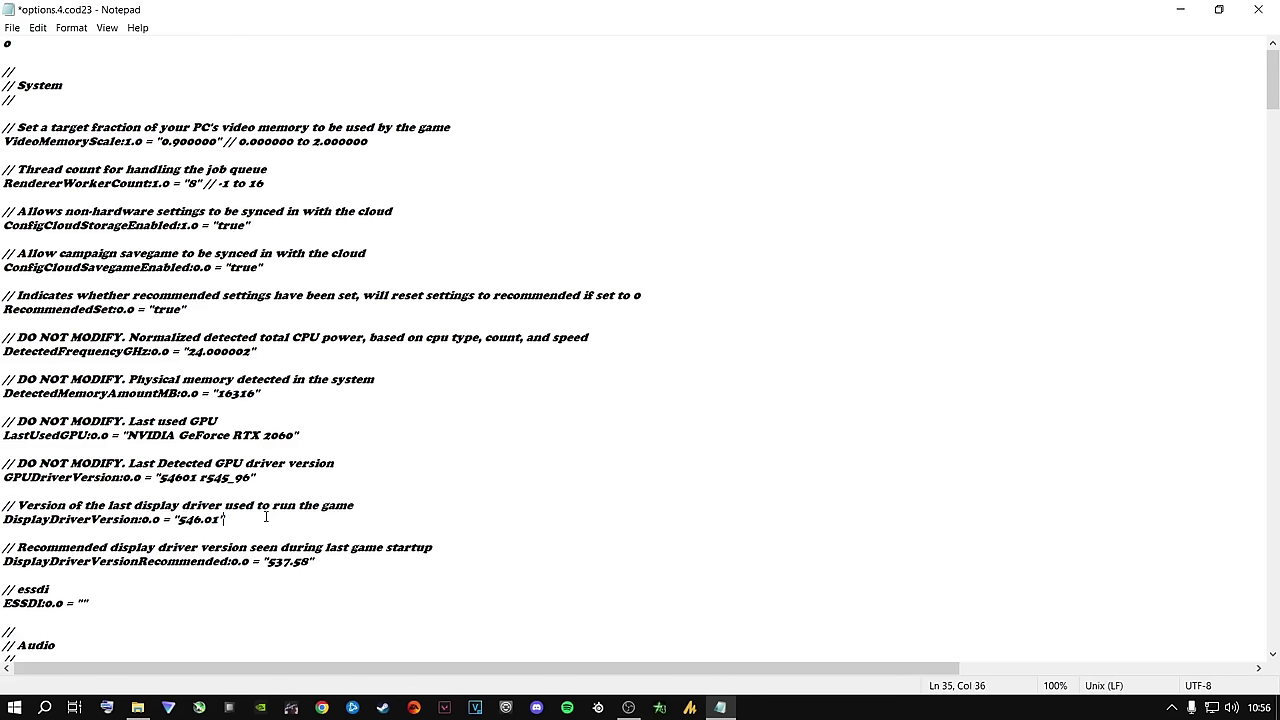
pyautogui.click(12, 27)
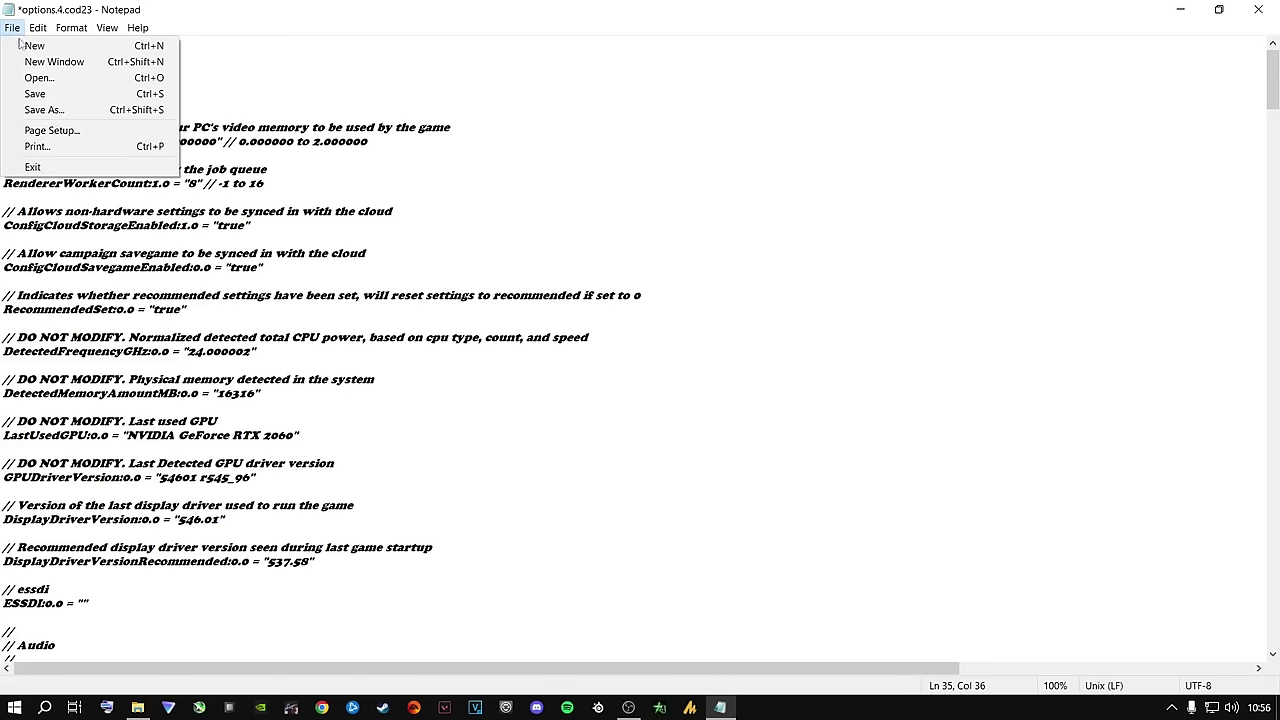
pyautogui.click(38, 95)
pyautogui.click(1258, 9)
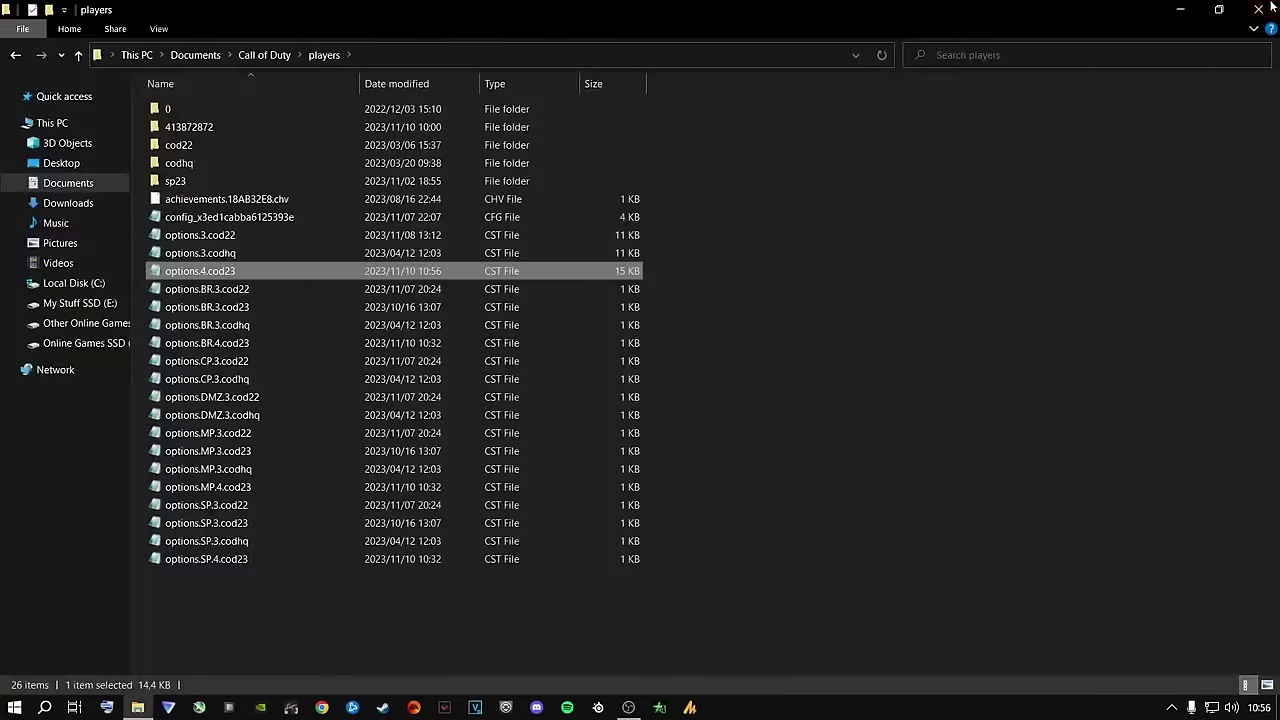
pyautogui.click(1258, 10)
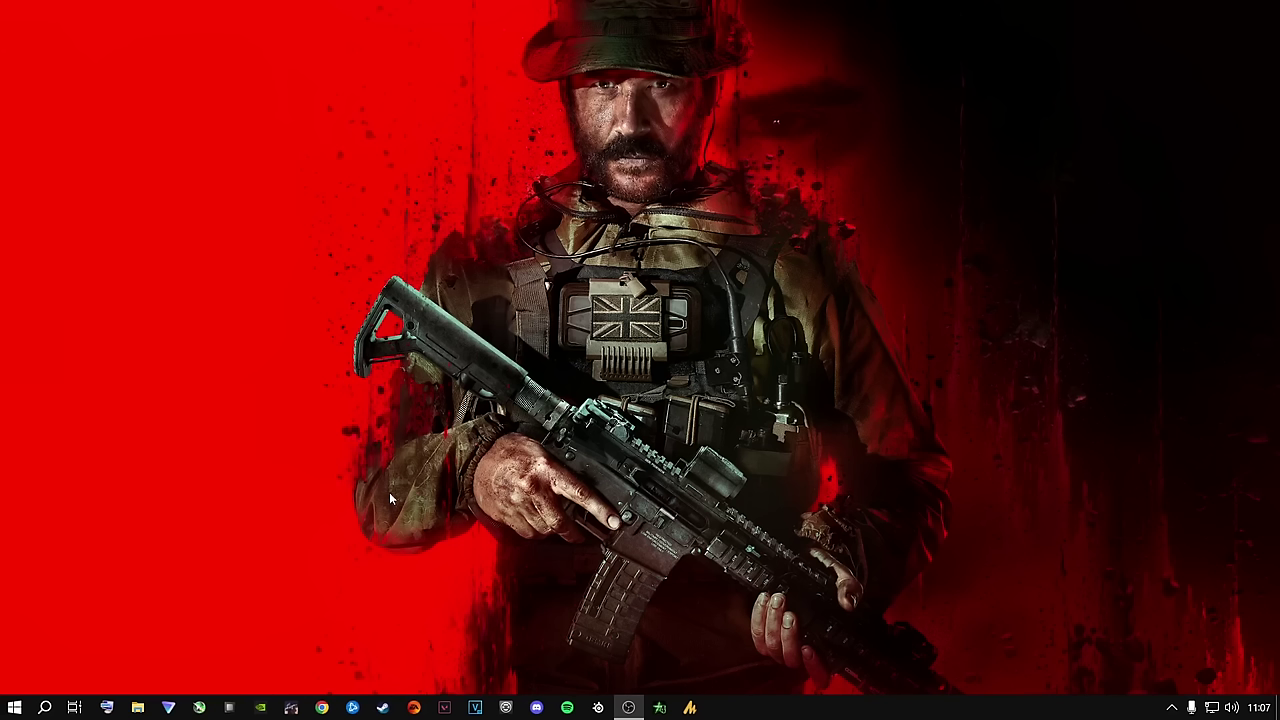
# Open the Windows gaming settings and check the Game Bar and Game Mode options
pyautogui.click(15, 707)
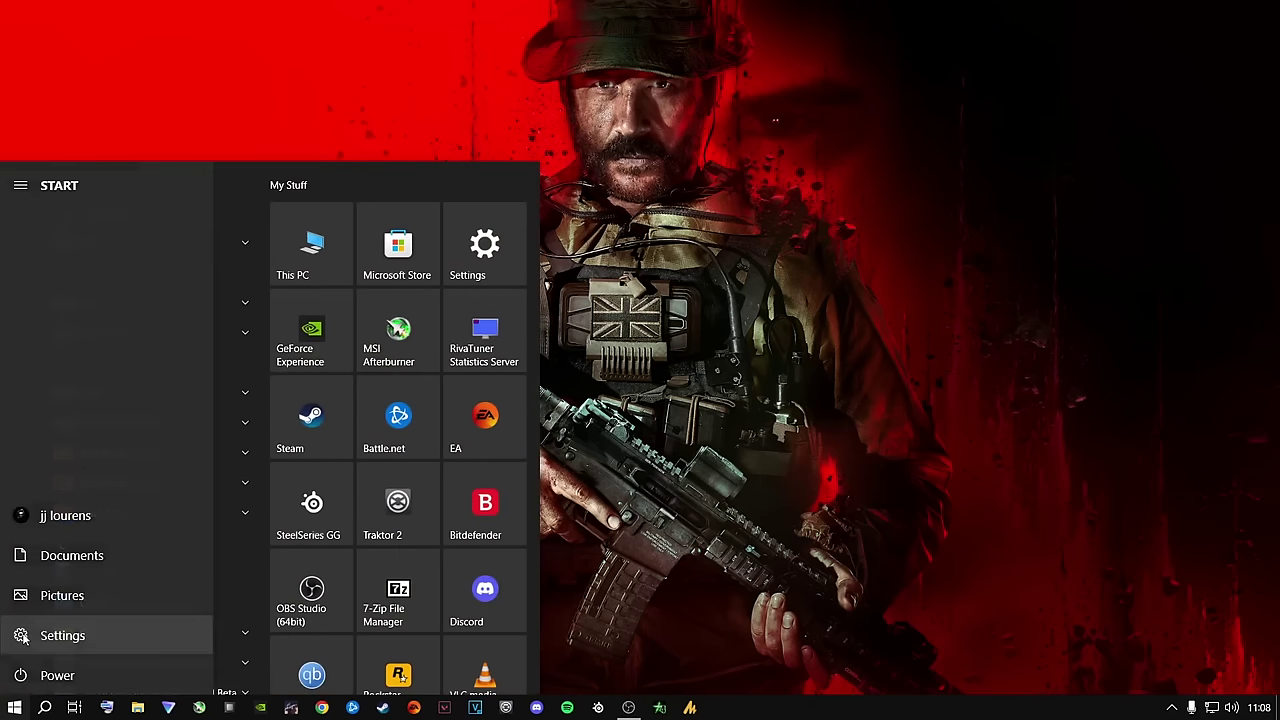
pyautogui.click(30, 633)
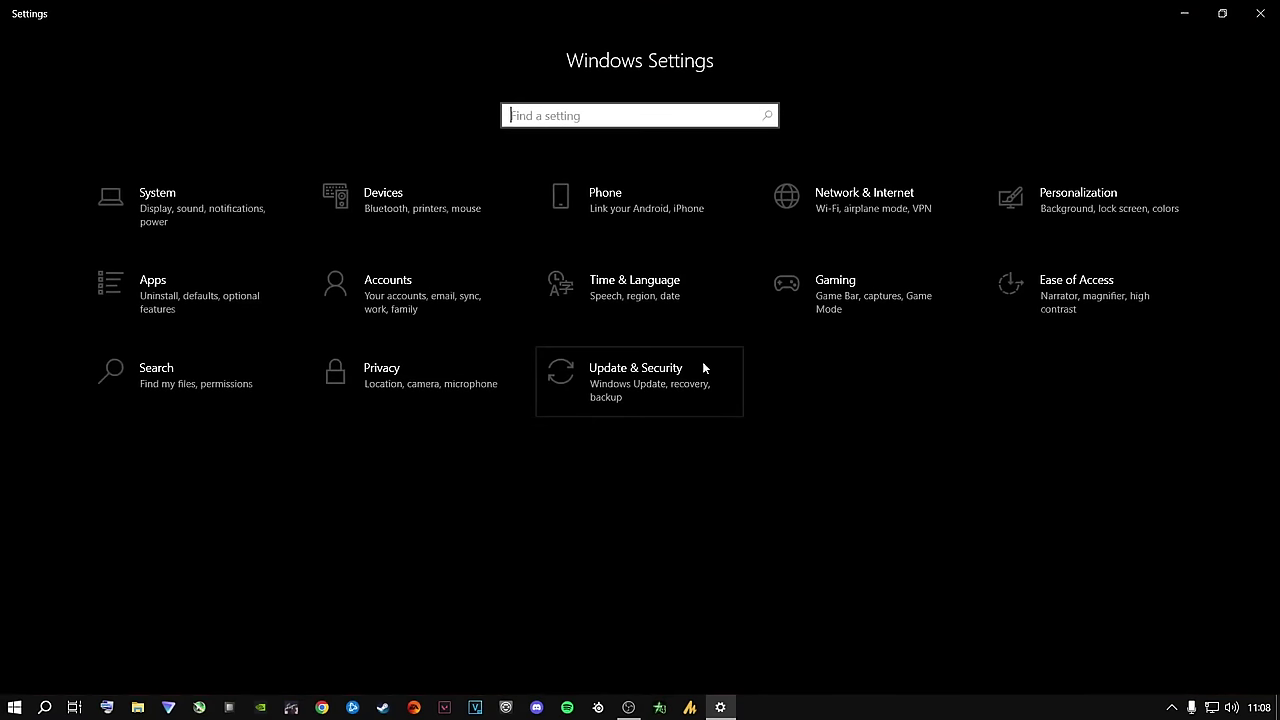
pyautogui.click(843, 284)
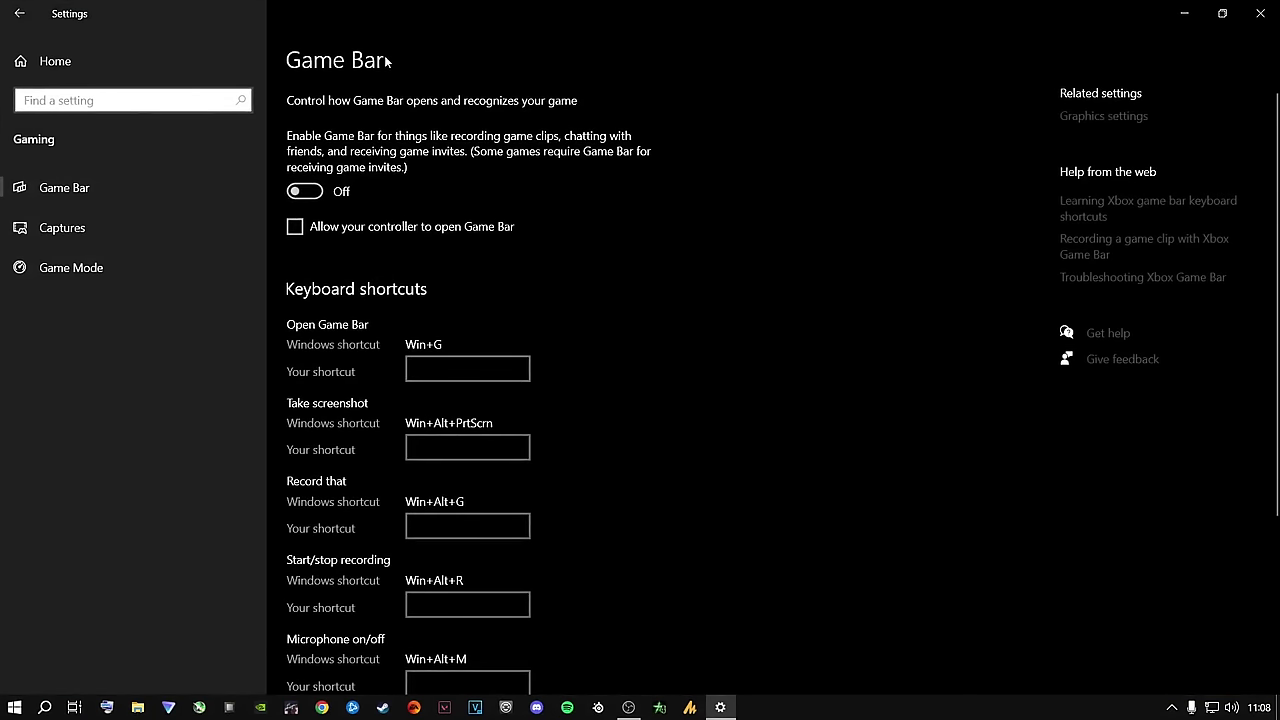
pyautogui.scroll(-3, 377, 414)
pyautogui.scroll(3, 365, 428)
pyautogui.click(58, 270)
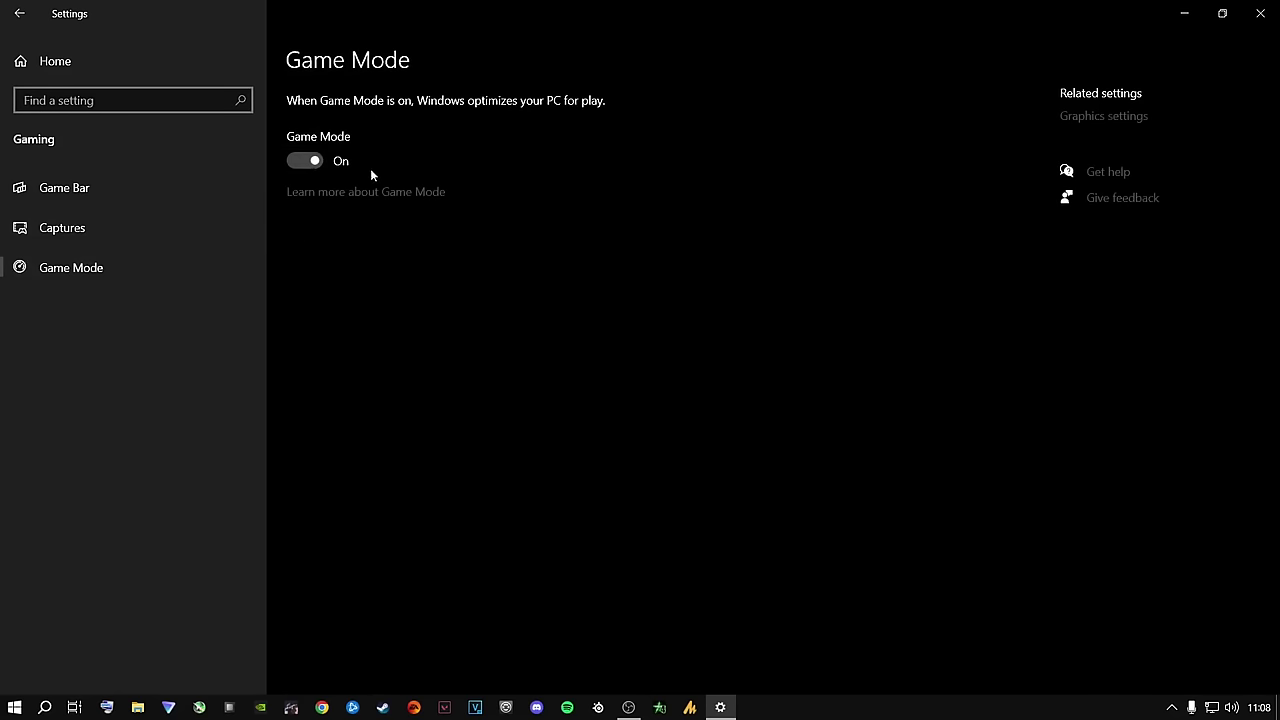
# Turn on hardware-accelerated GPU scheduling in the Windows graphics settings
pyautogui.click(1082, 116)
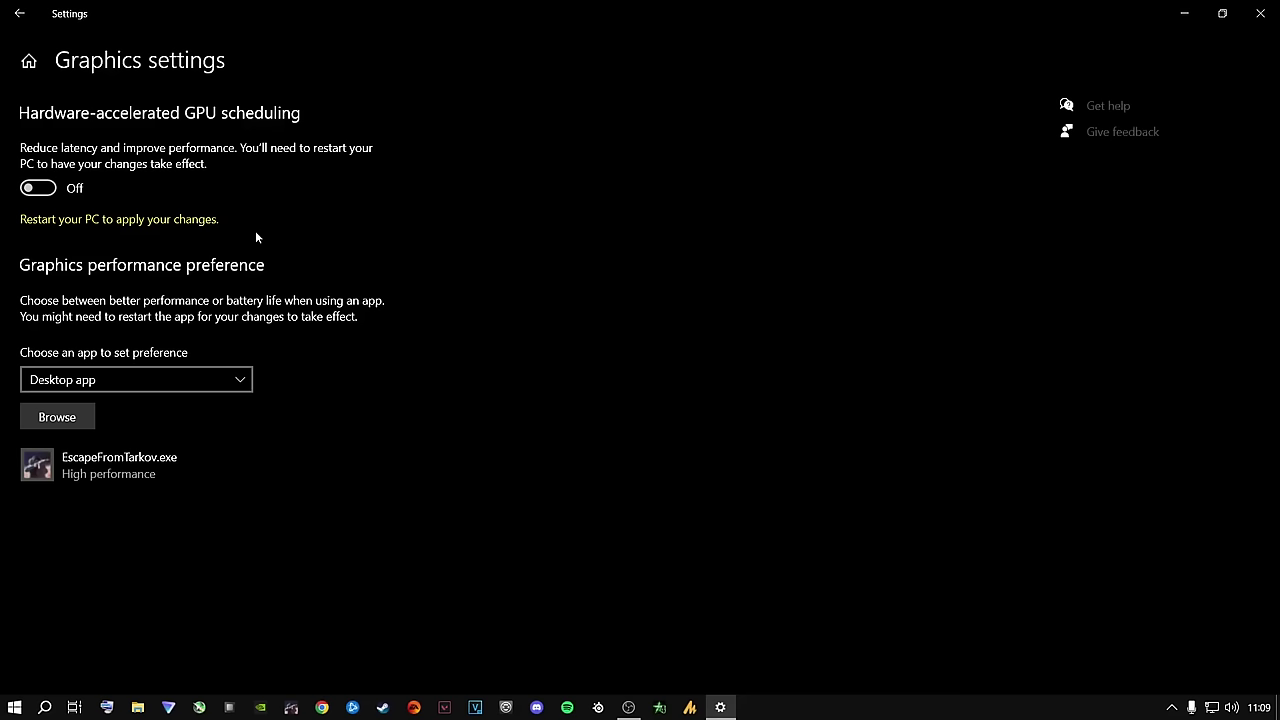
pyautogui.click(38, 188)
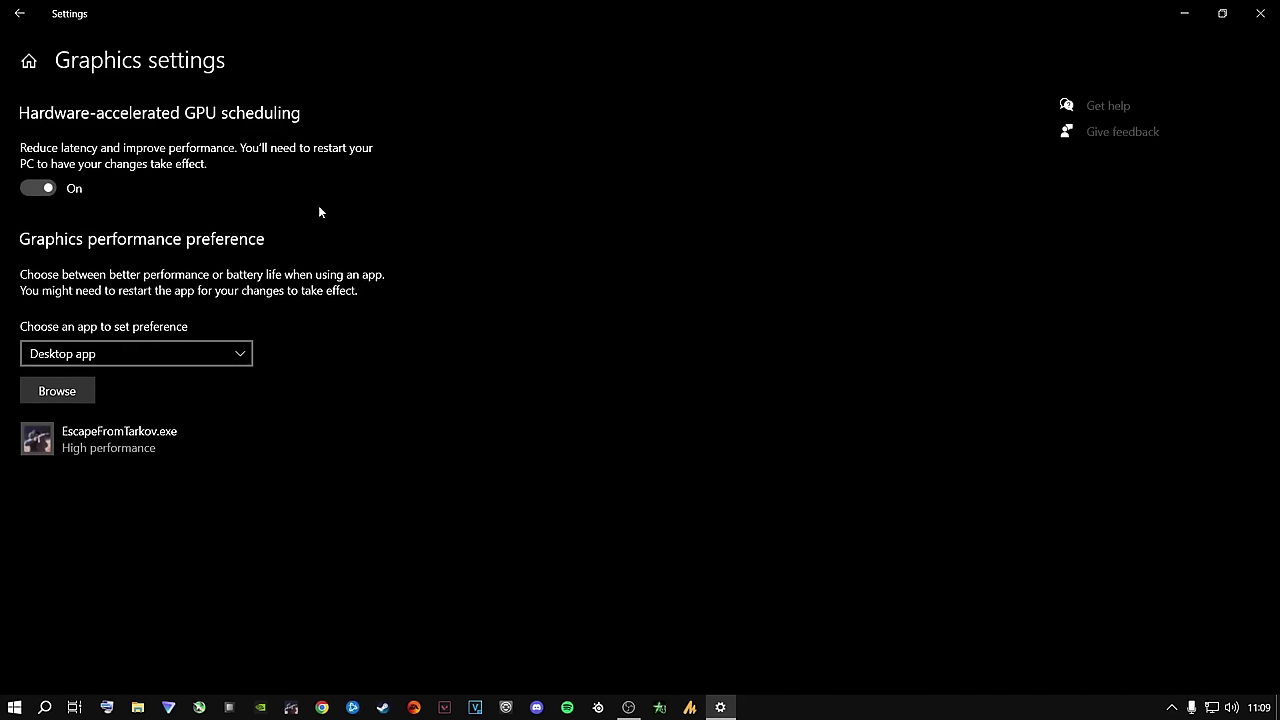
pyautogui.click(29, 61)
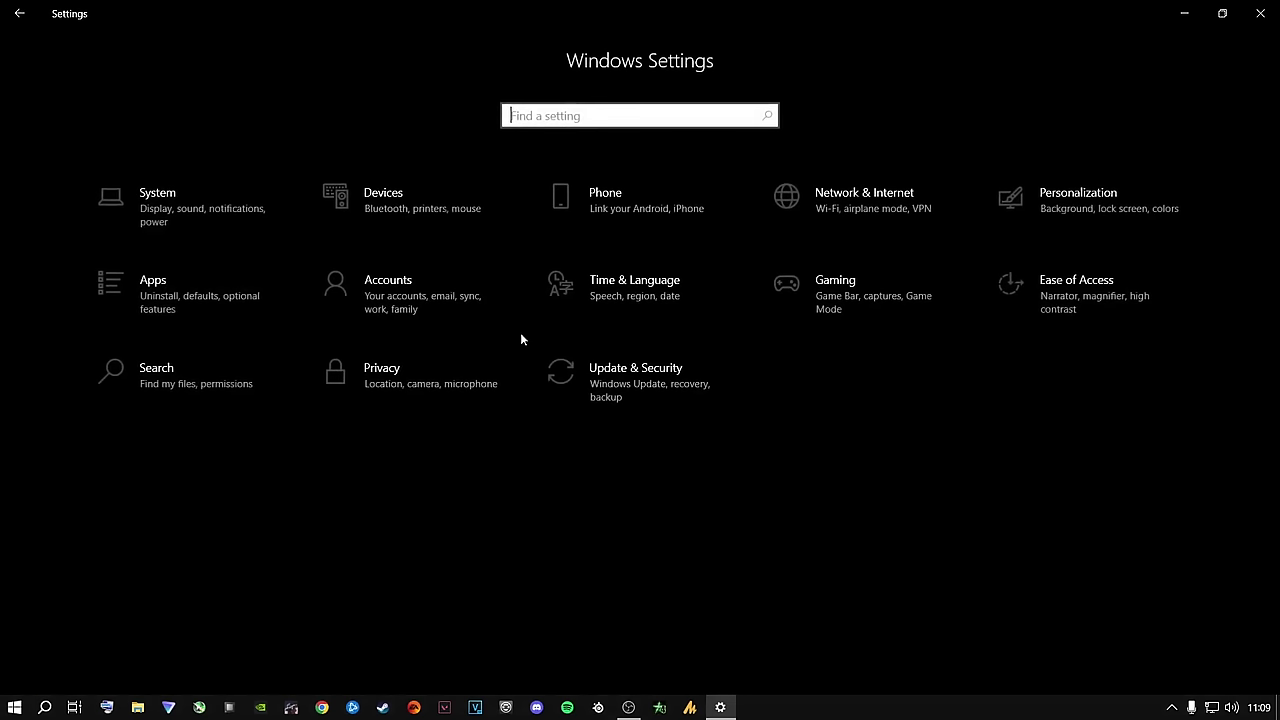
# Turn off letting apps run in the background in the Windows privacy settings
pyautogui.click(406, 384)
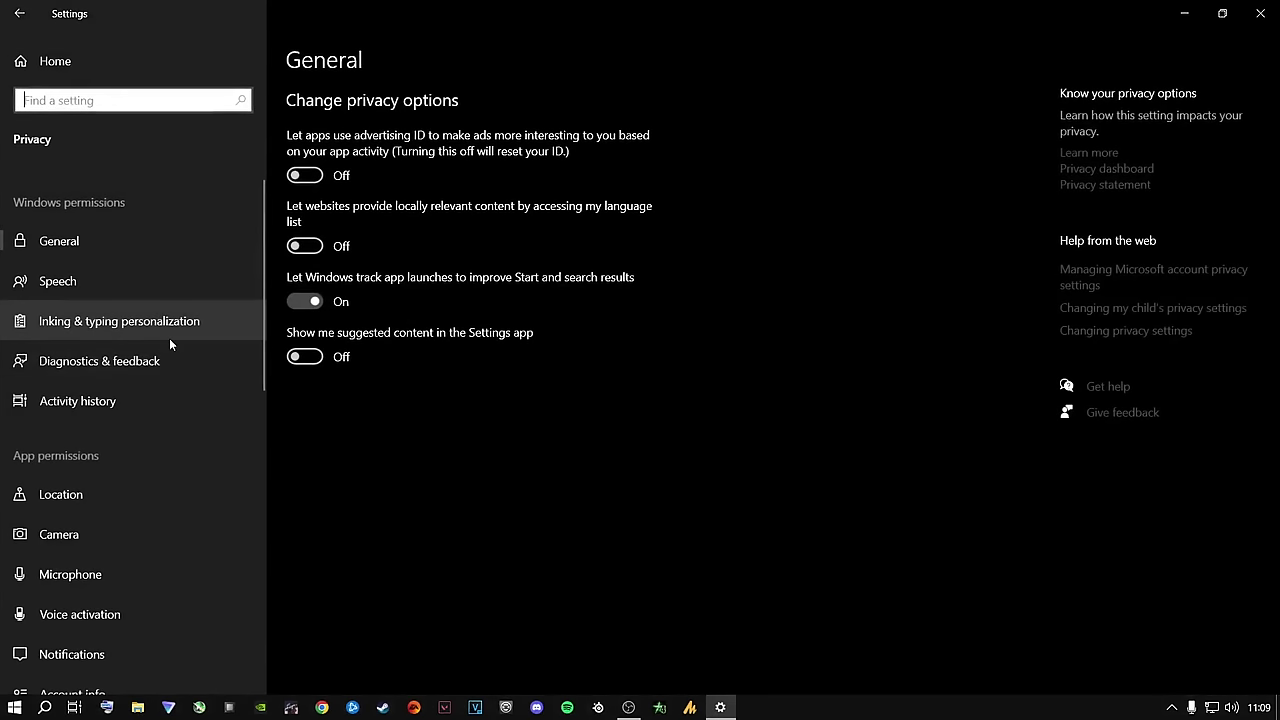
pyautogui.scroll(-15, 169, 338)
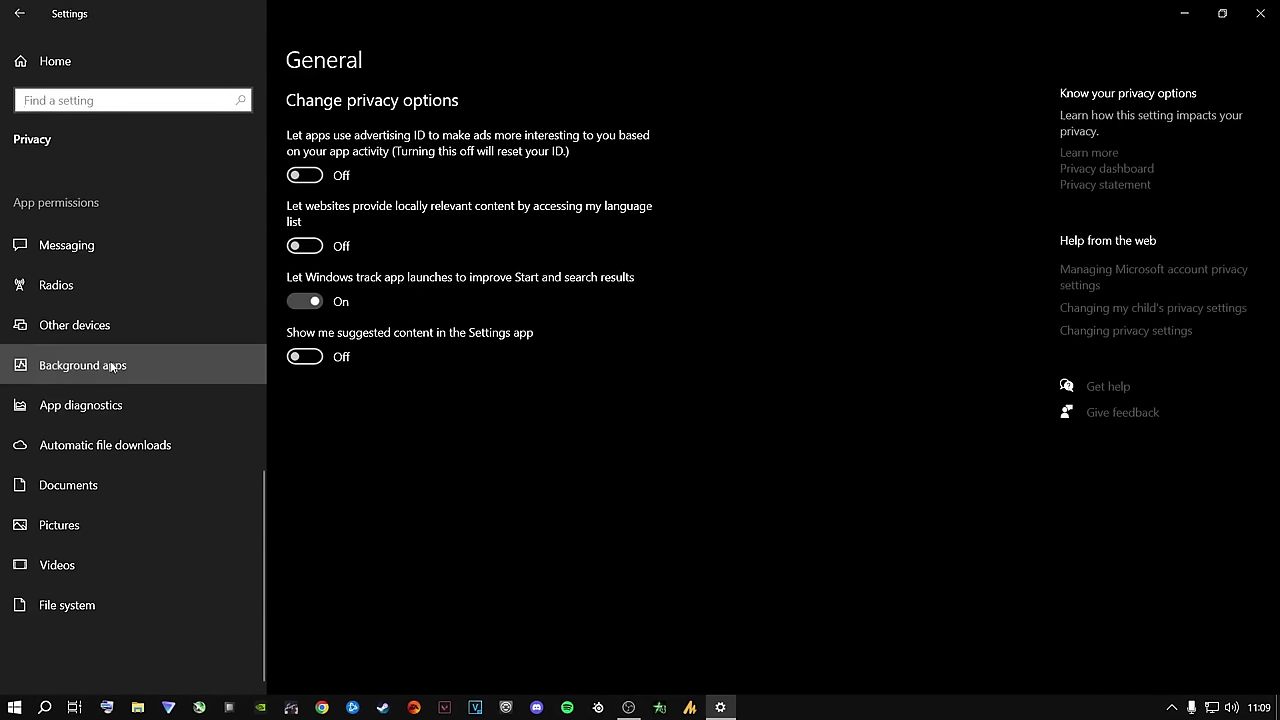
pyautogui.click(112, 367)
pyautogui.click(310, 160)
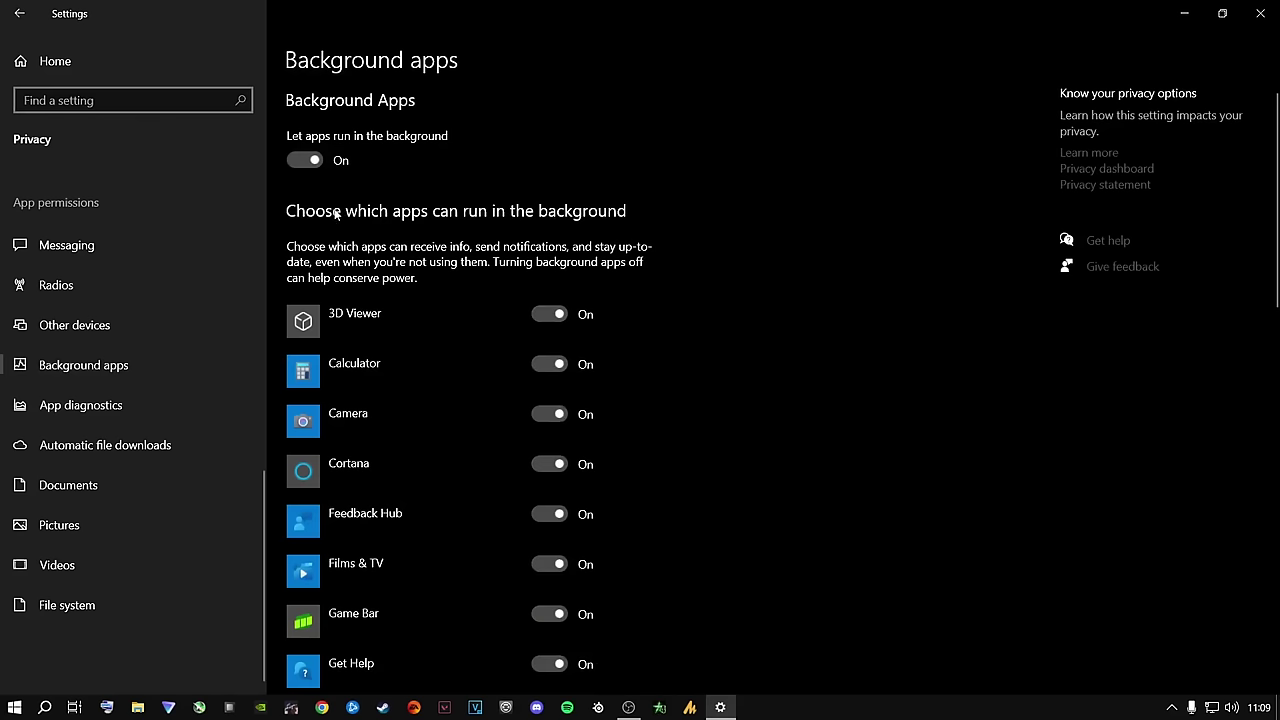
pyautogui.click(304, 162)
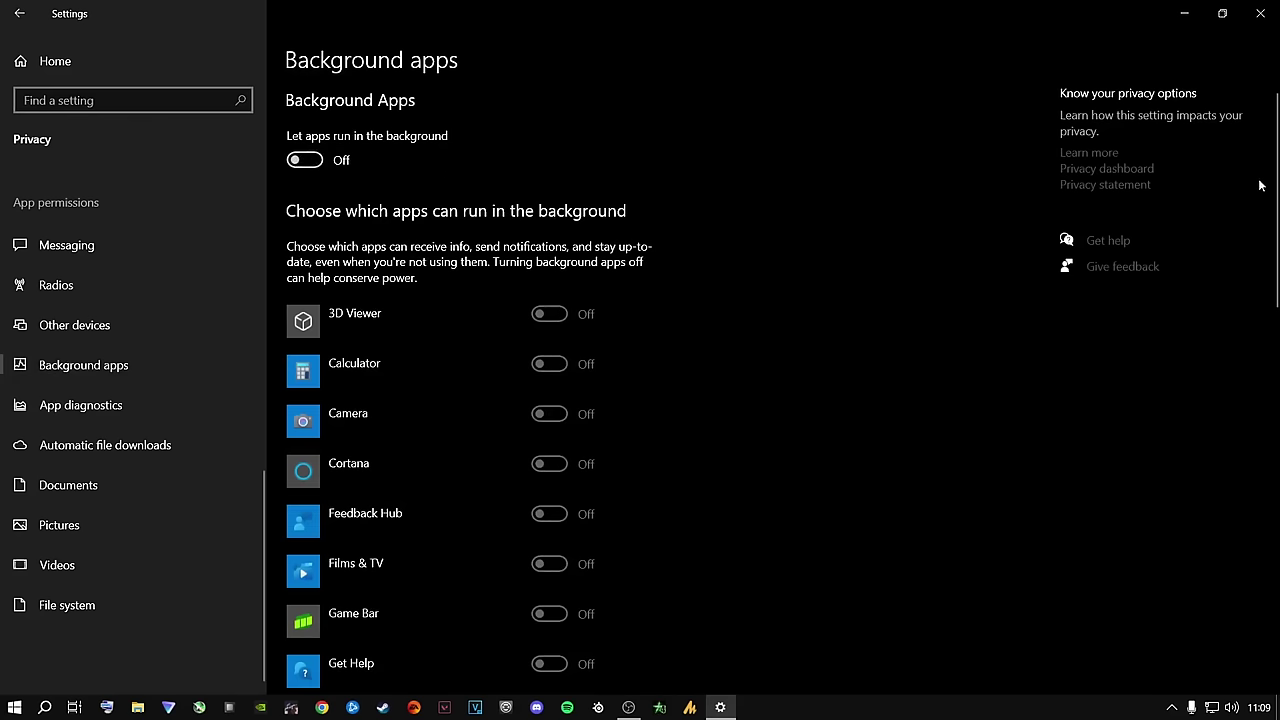
pyautogui.moveTo(1270, 185); pyautogui.dragTo(1271, 218)
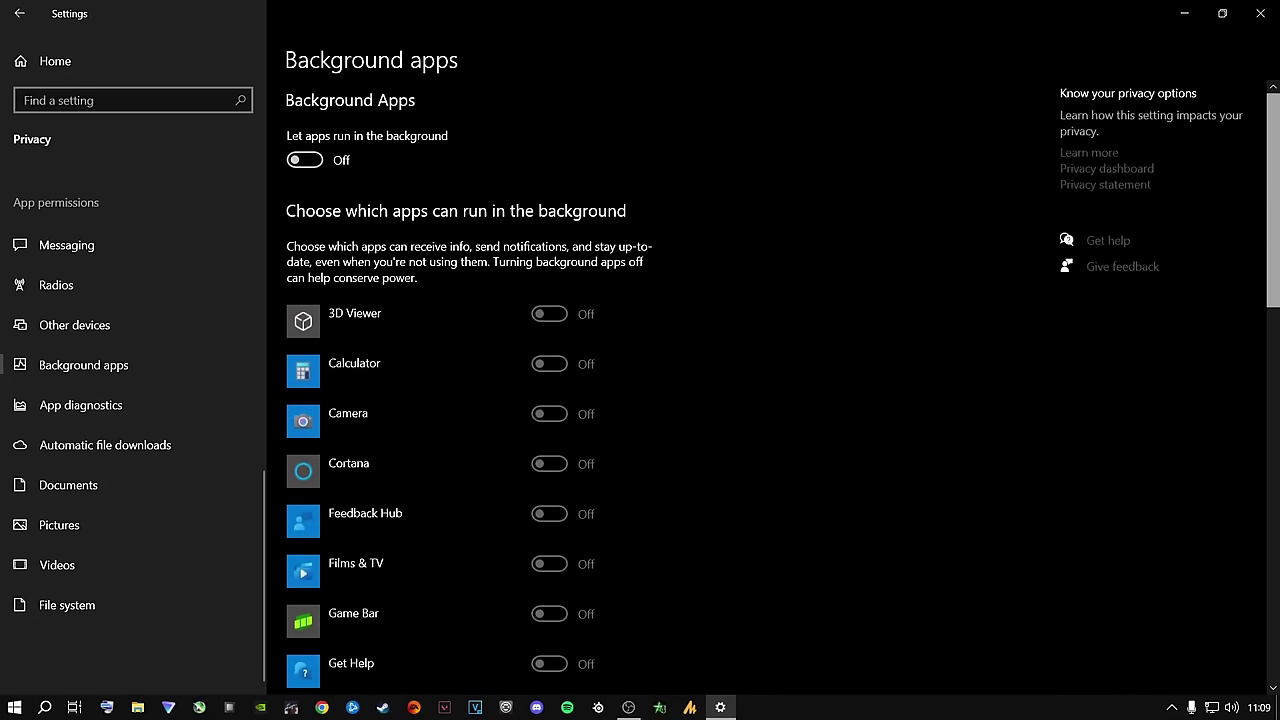
pyautogui.moveTo(1271, 218)
pyautogui.mouseDown()
pyautogui.moveTo(1271, 596)
pyautogui.moveTo(1271, 218)
pyautogui.mouseUp()
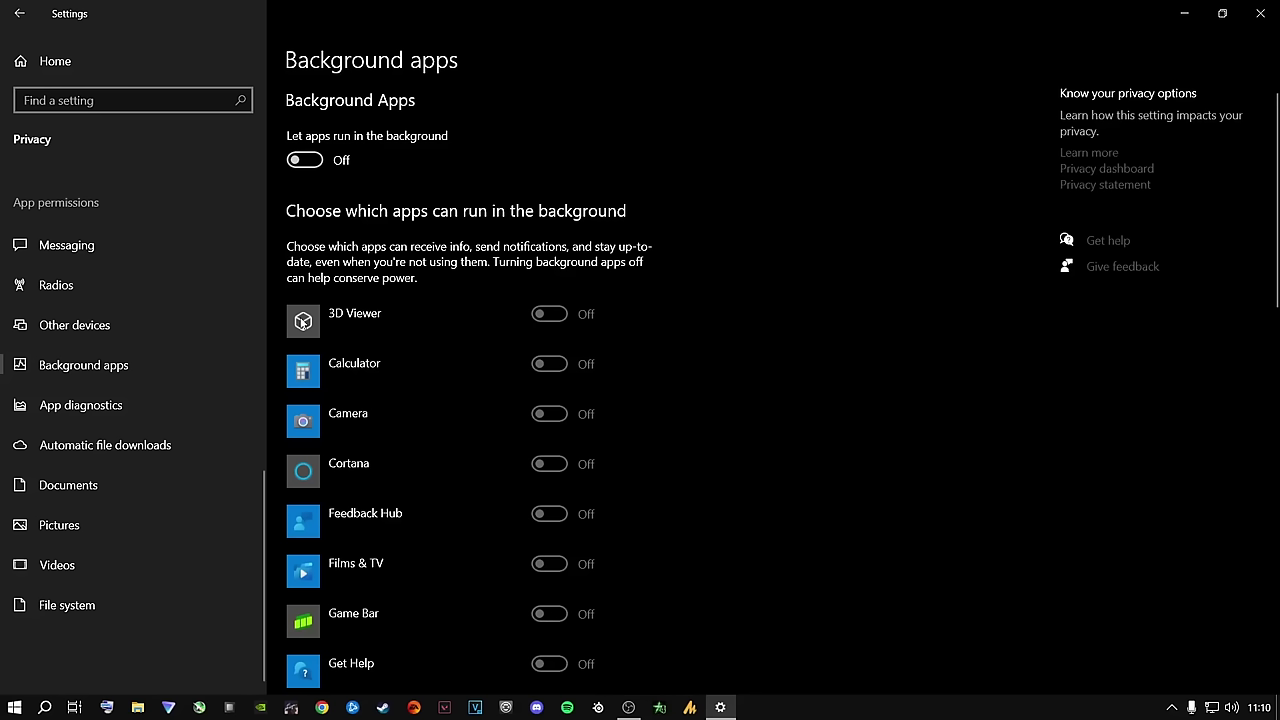
# Check for Windows updates under Update & Security and close the Settings window
pyautogui.click(52, 61)
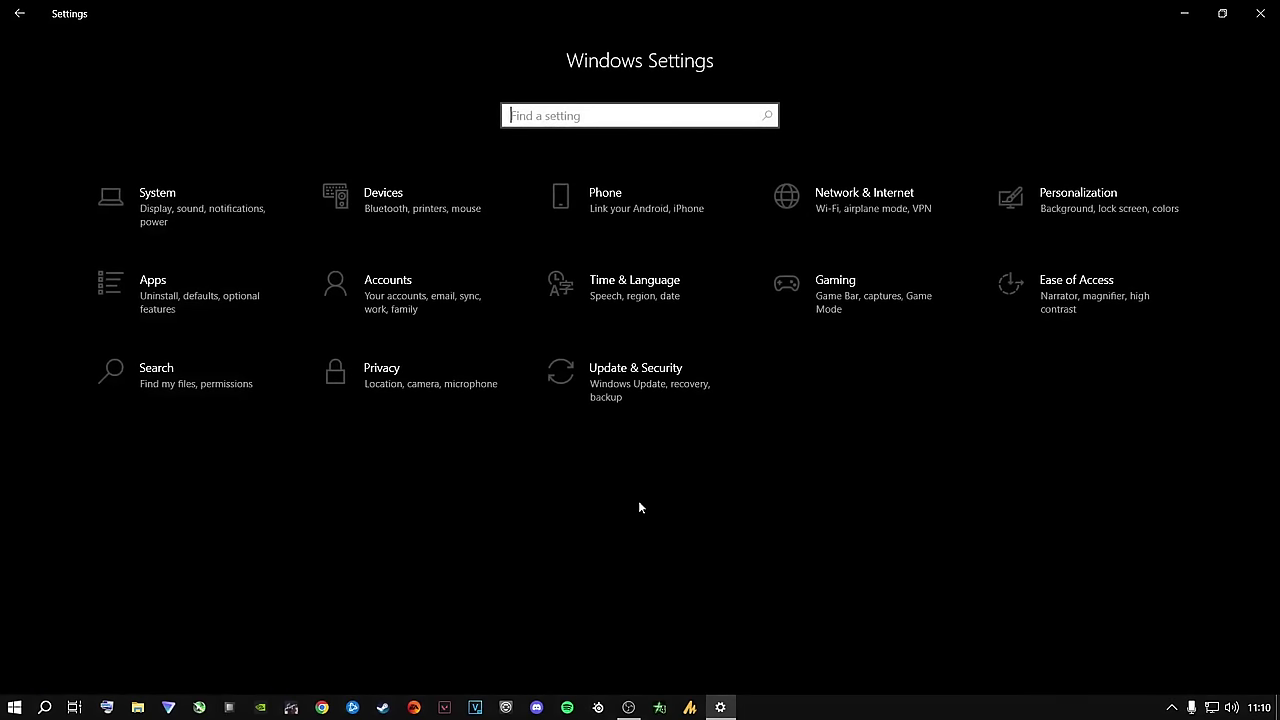
pyautogui.click(602, 373)
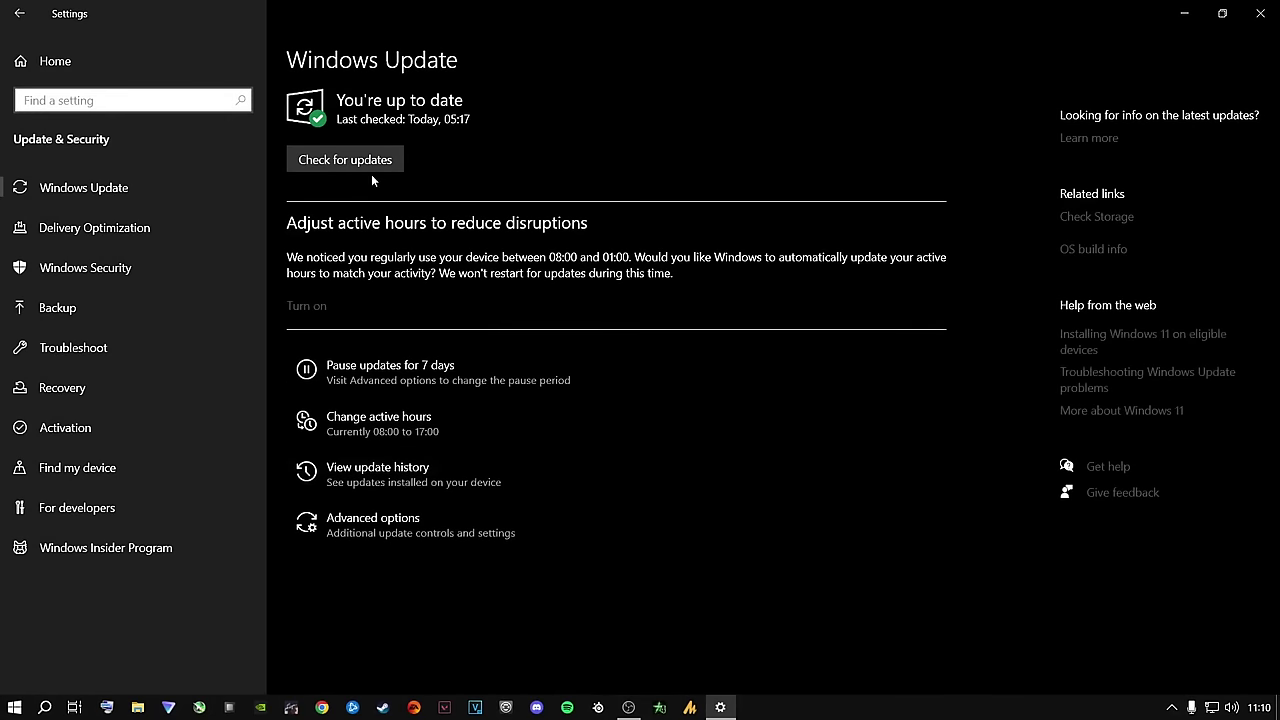
pyautogui.click(356, 160)
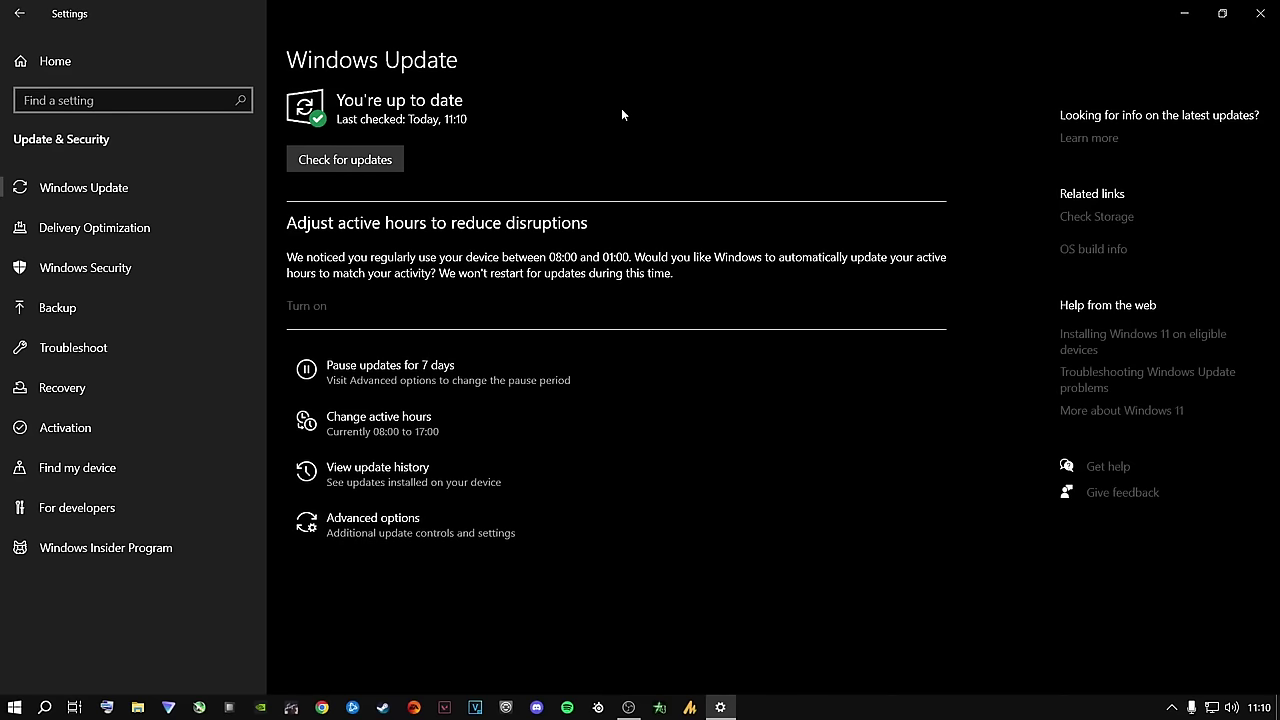
pyautogui.click(1260, 13)
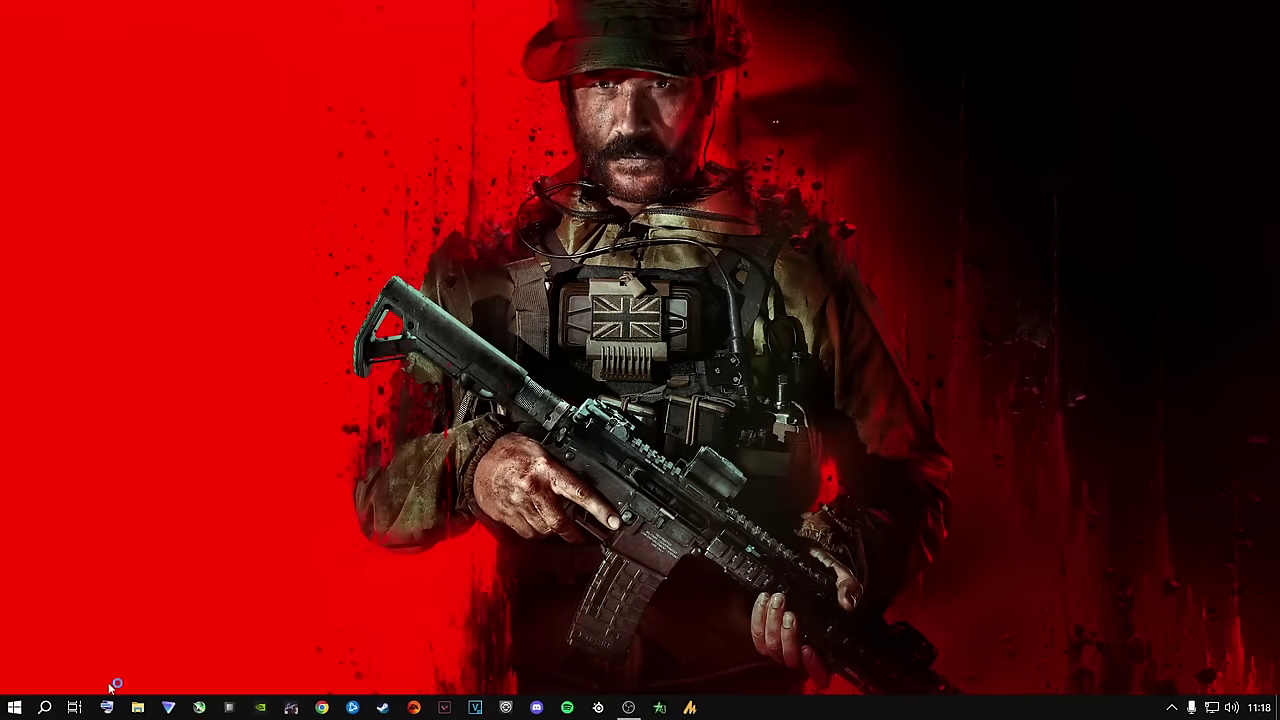
# Search Windows for cmd and run Command Prompt as administrator
pyautogui.click(45, 707)
pyautogui.write('cmd')
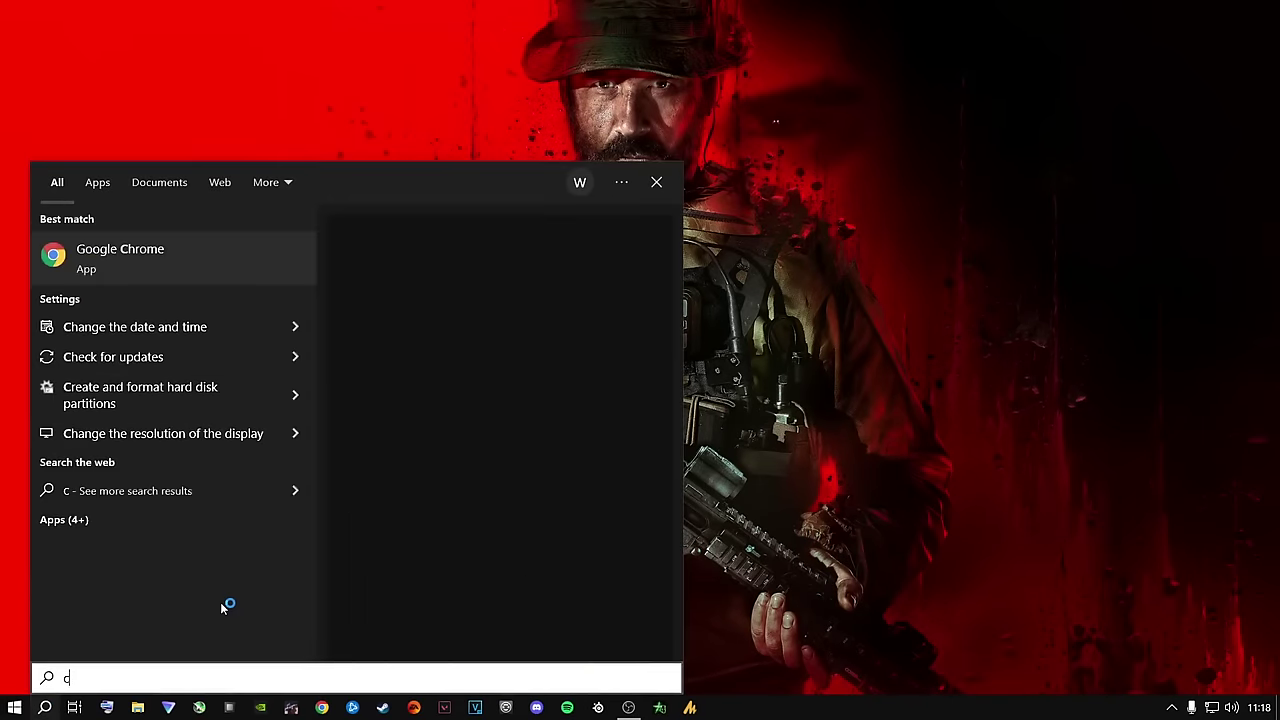
pyautogui.rightClick(125, 258)
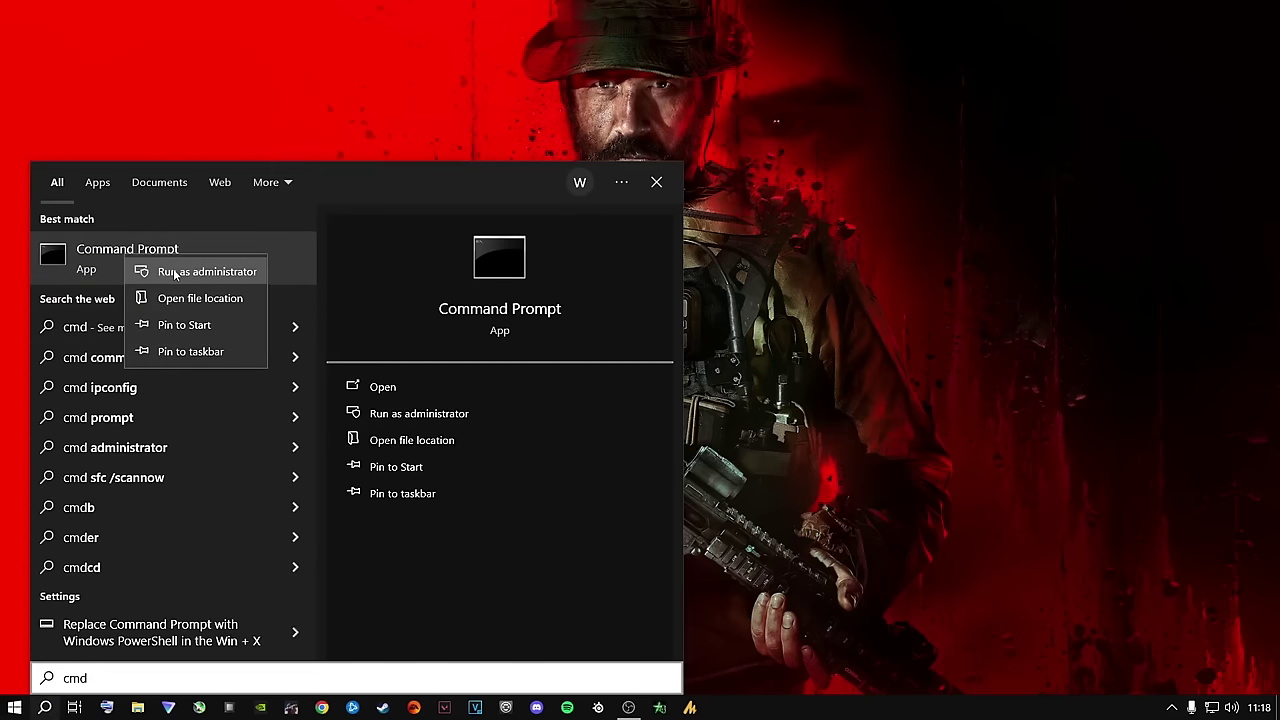
pyautogui.click(174, 272)
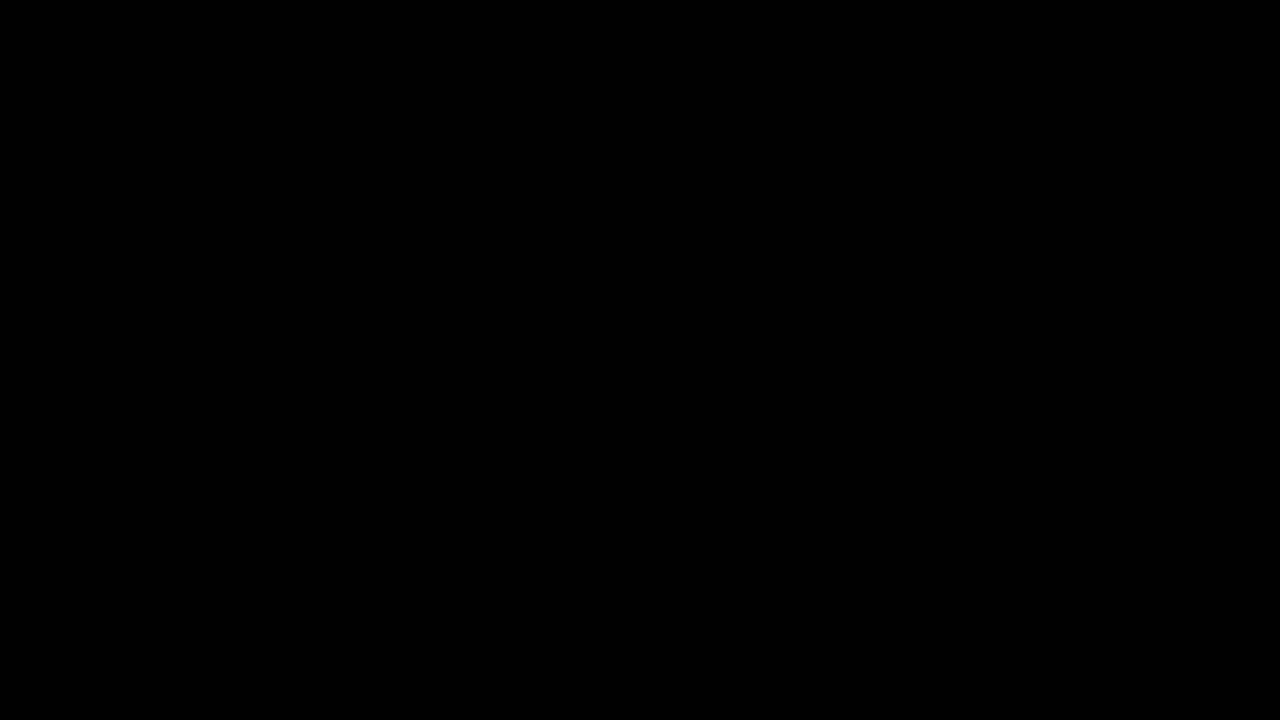